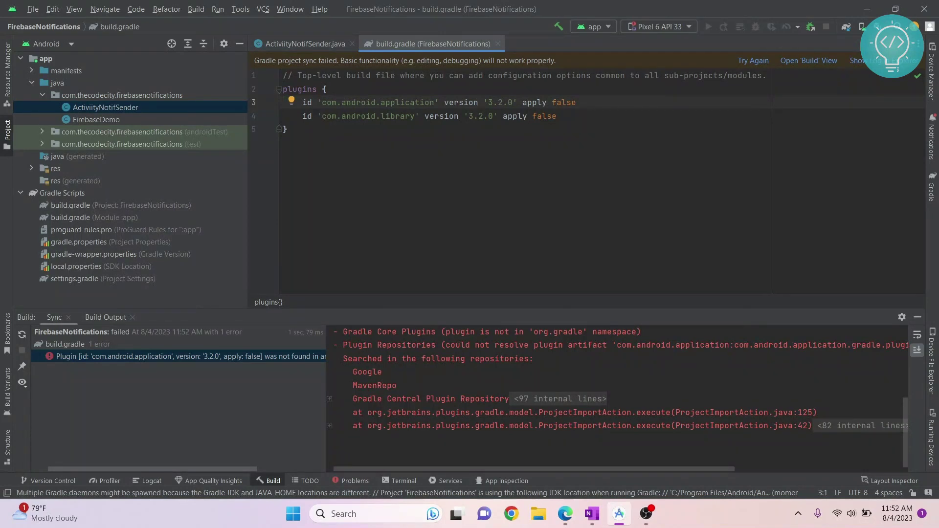
pyautogui.scroll(3, 617, 397)
pyautogui.scroll(2, 617, 397)
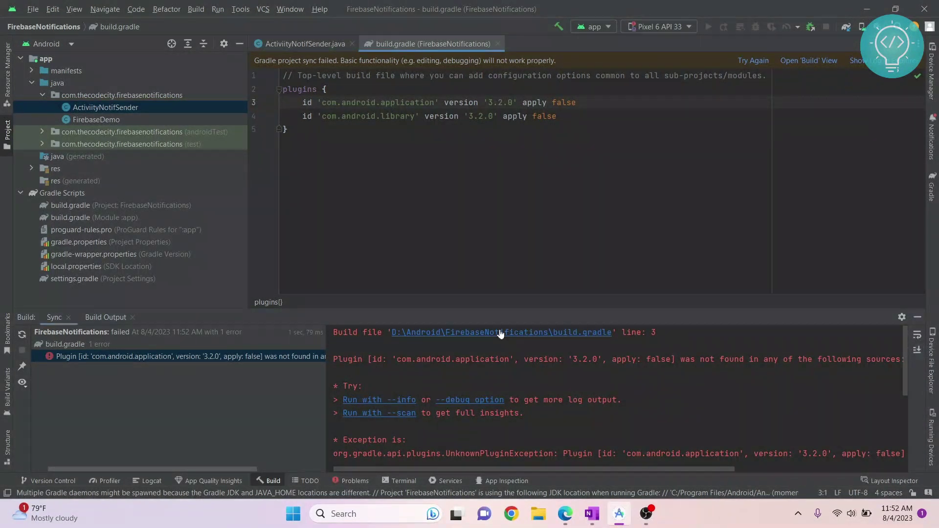
# Review the plugin declarations in build.gradle, including the 3.2.0 version number
pyautogui.moveTo(499, 332); pyautogui.dragTo(333, 332)
pyautogui.moveTo(284, 89)
pyautogui.mouseDown()
pyautogui.moveTo(556, 116)
pyautogui.moveTo(288, 129)
pyautogui.mouseUp()
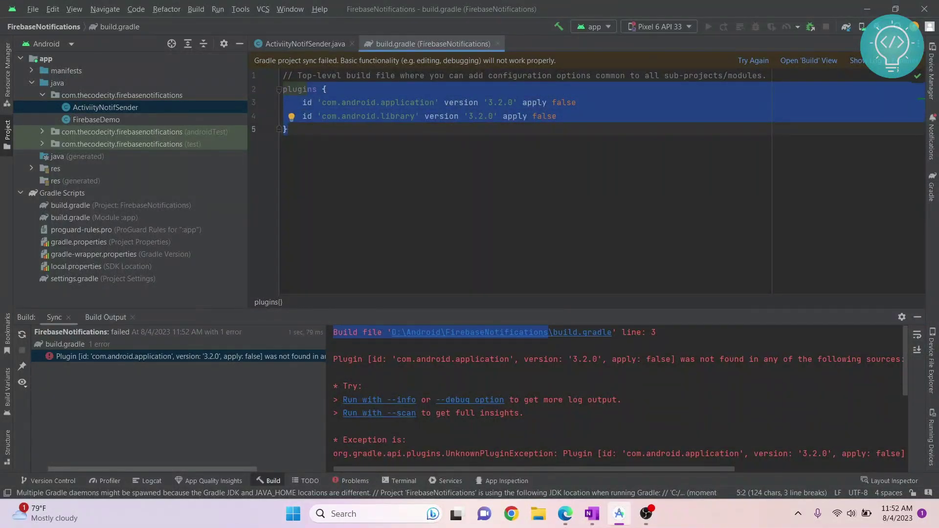
pyautogui.hscroll(5, 617, 397)
pyautogui.hscroll(-5, 616, 397)
pyautogui.press('Escape')
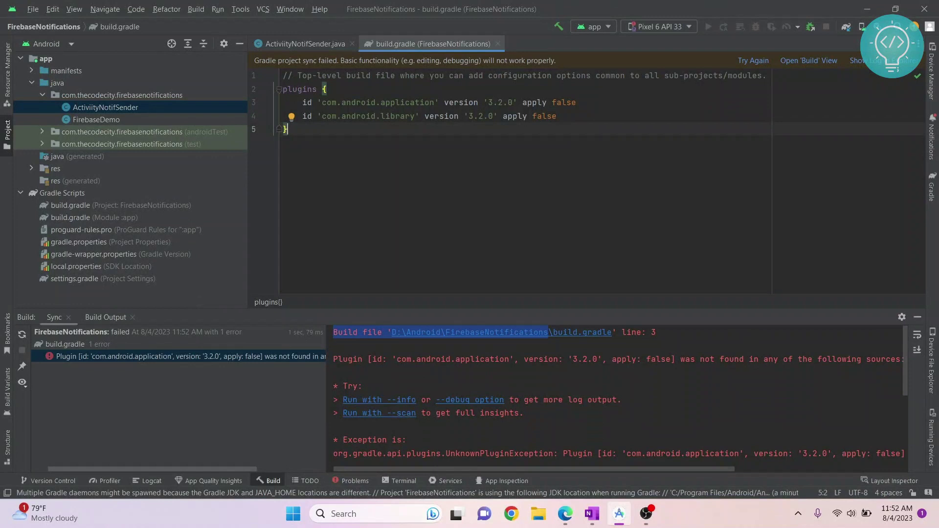
pyautogui.moveTo(521, 116); pyautogui.dragTo(287, 102)
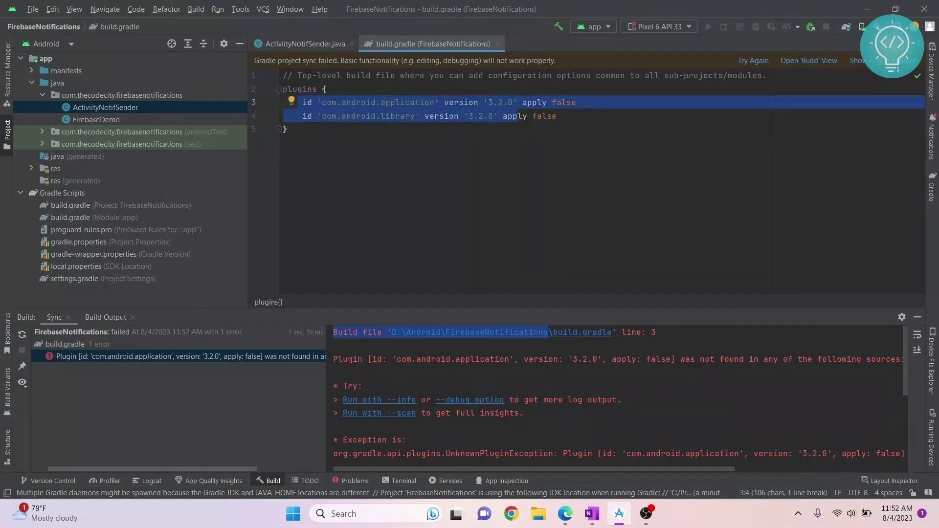
pyautogui.click(328, 89)
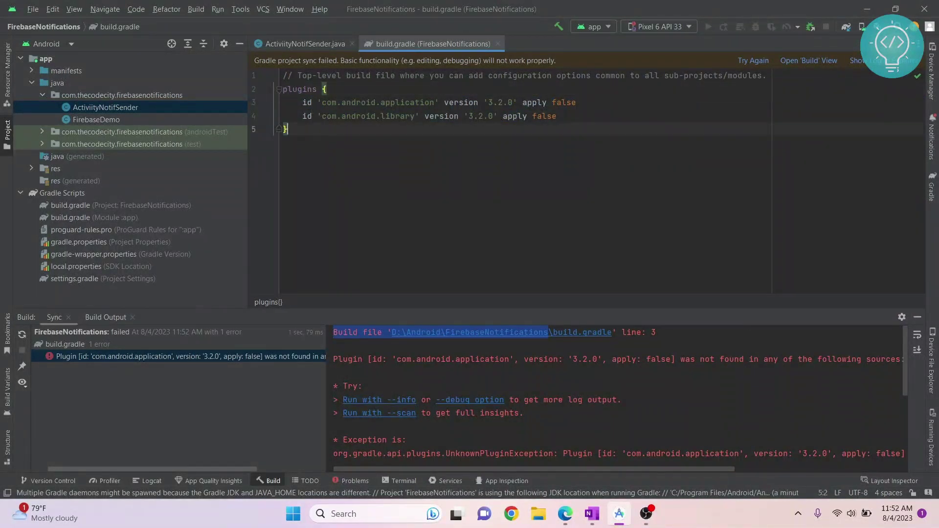
pyautogui.hotkey('ctrl', 'a')
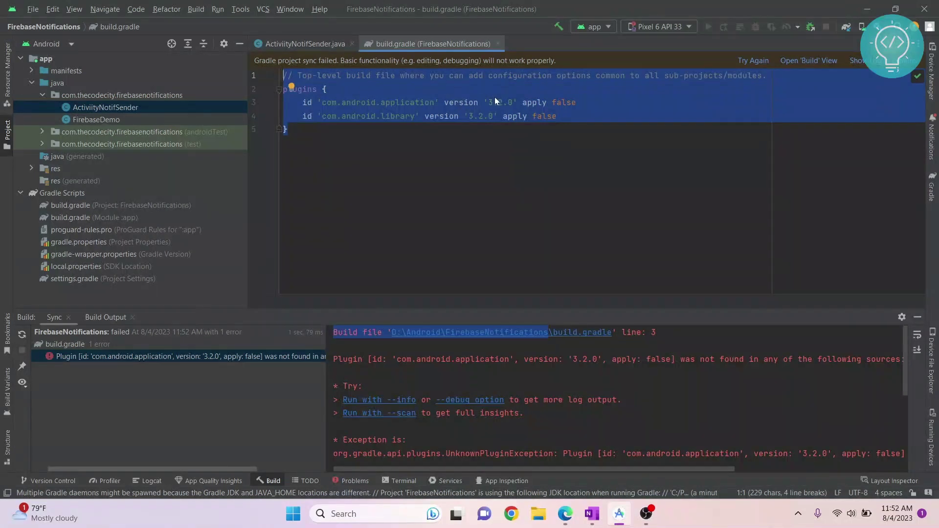
pyautogui.click(490, 101)
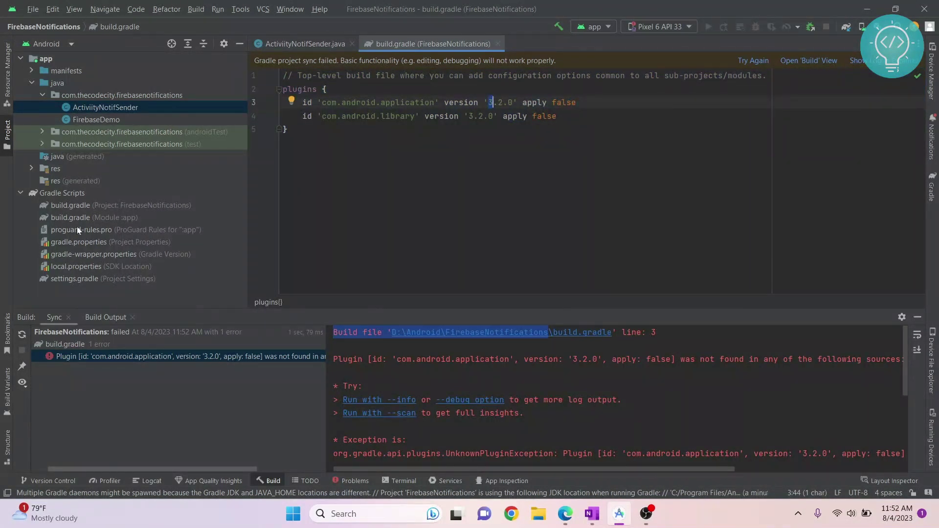
# Open gradle-wrapper.properties and check the gradle-8.0 part of the distribution URL
pyautogui.doubleClick(128, 254)
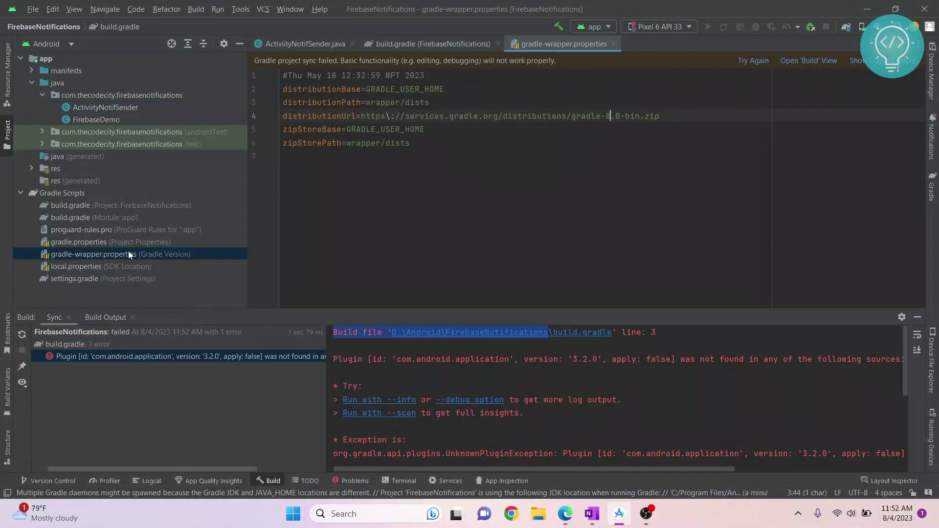
pyautogui.click(602, 116)
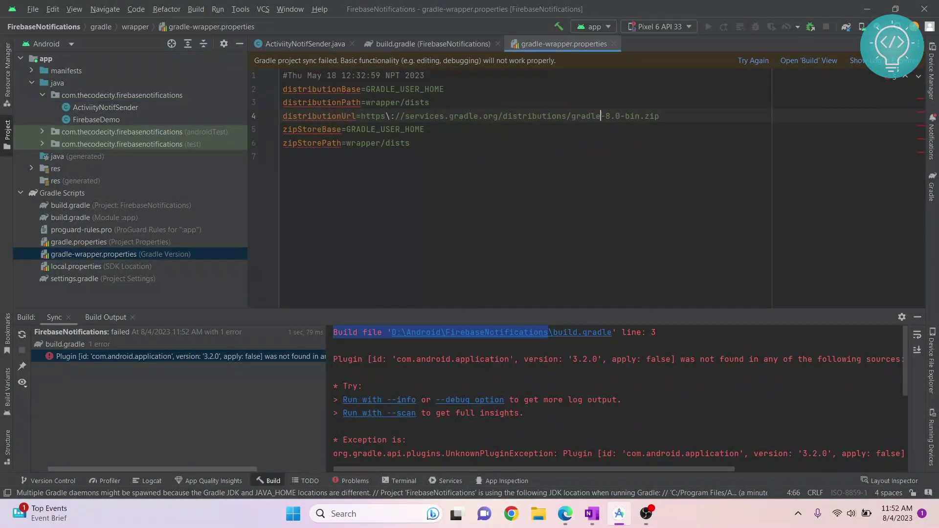
pyautogui.moveTo(661, 116)
pyautogui.mouseDown()
pyautogui.moveTo(283, 131)
pyautogui.moveTo(591, 116)
pyautogui.mouseUp()
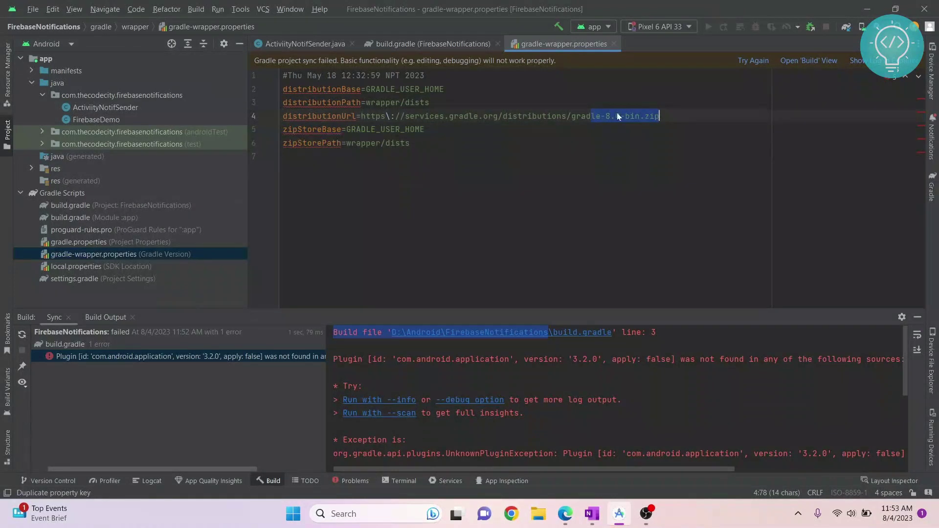
pyautogui.click(424, 44)
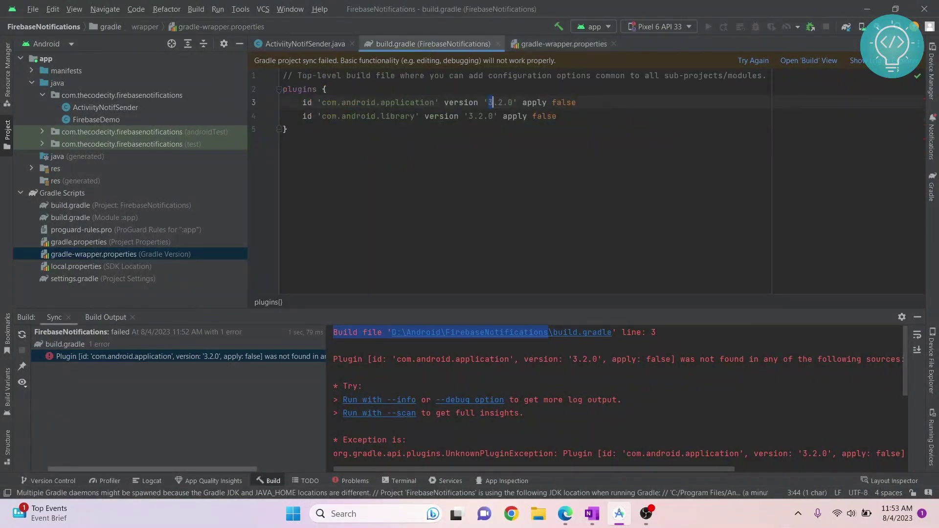
pyautogui.hotkey('ctrl', 'End')
pyautogui.click(534, 43)
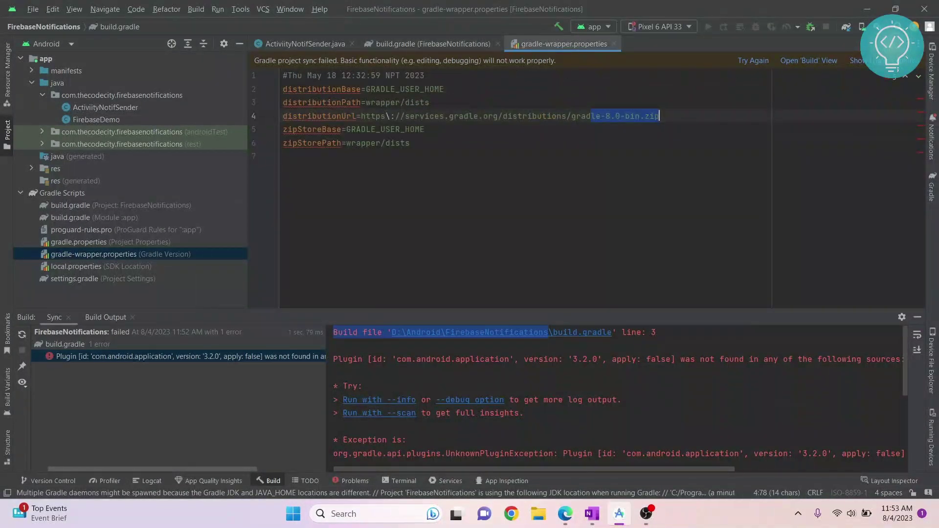
pyautogui.hotkey('ctrl', 'End')
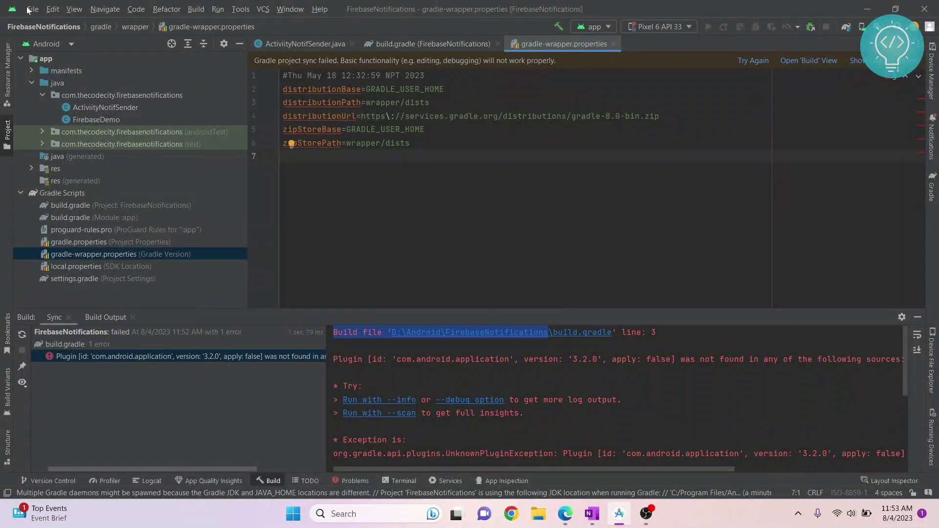
# Open Project Structure and look over its SDK location and project version settings
pyautogui.click(30, 10)
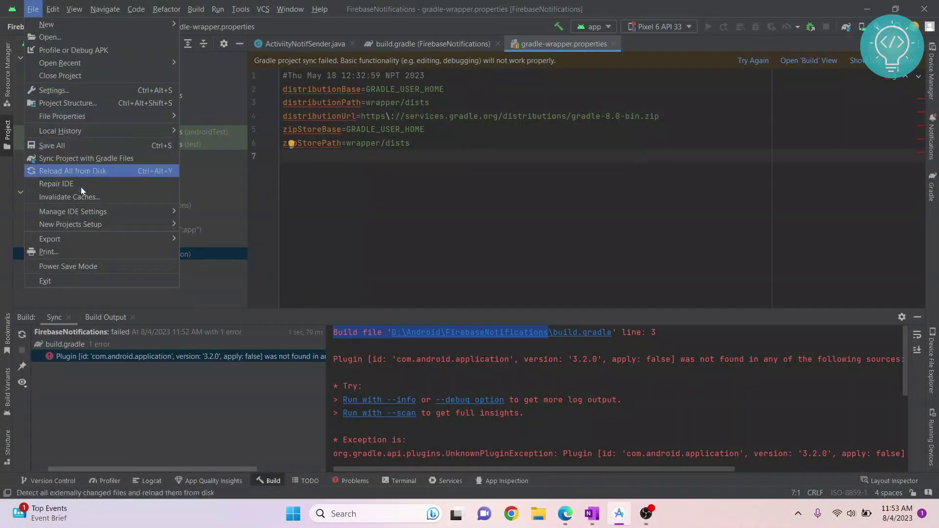
pyautogui.click(86, 103)
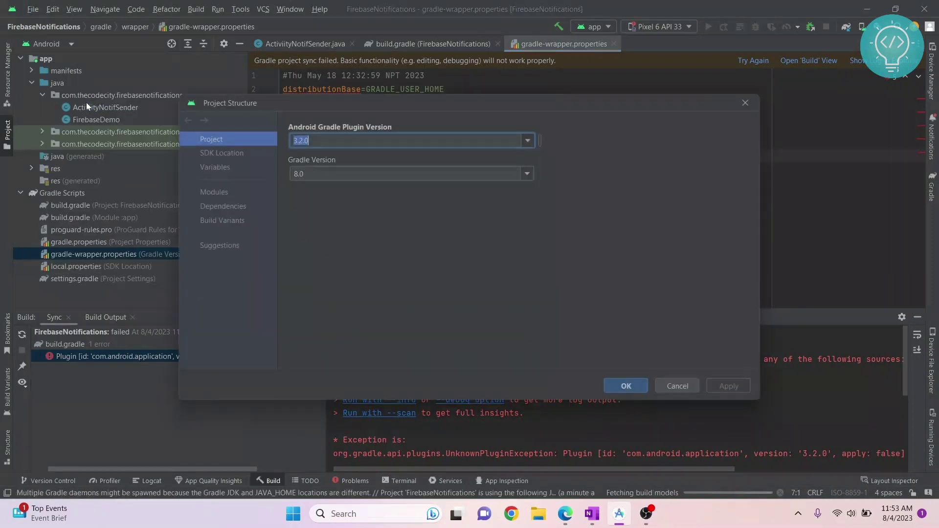
pyautogui.click(216, 151)
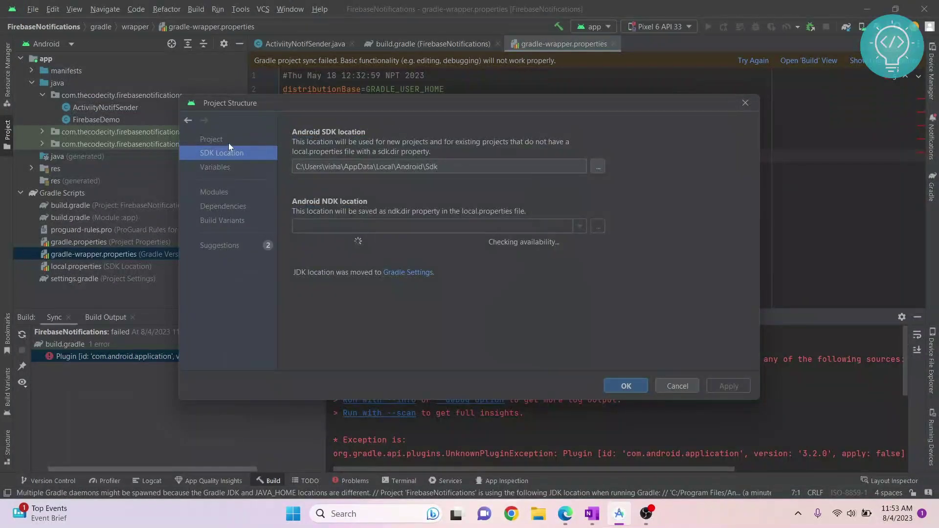
pyautogui.click(229, 142)
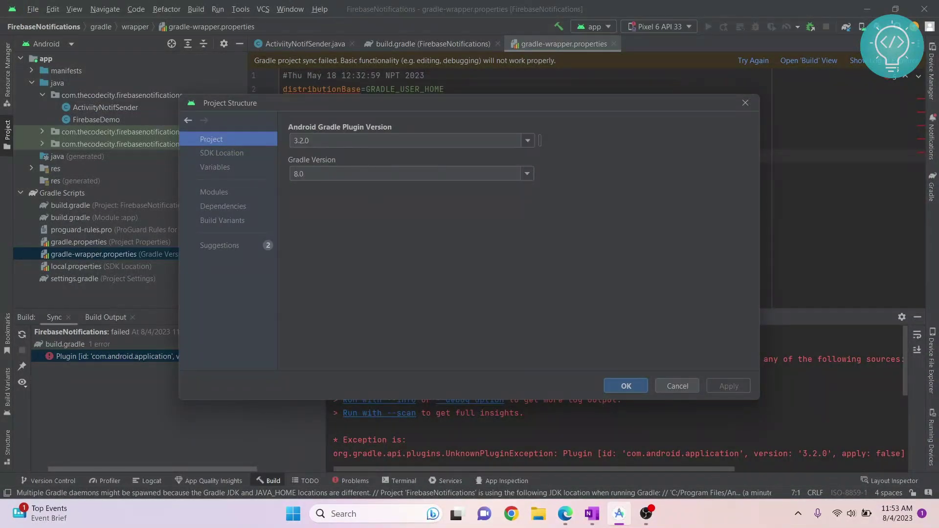
# Choose Android Gradle Plugin version 8.0.0, keeping Gradle version 8.0
pyautogui.click(526, 141)
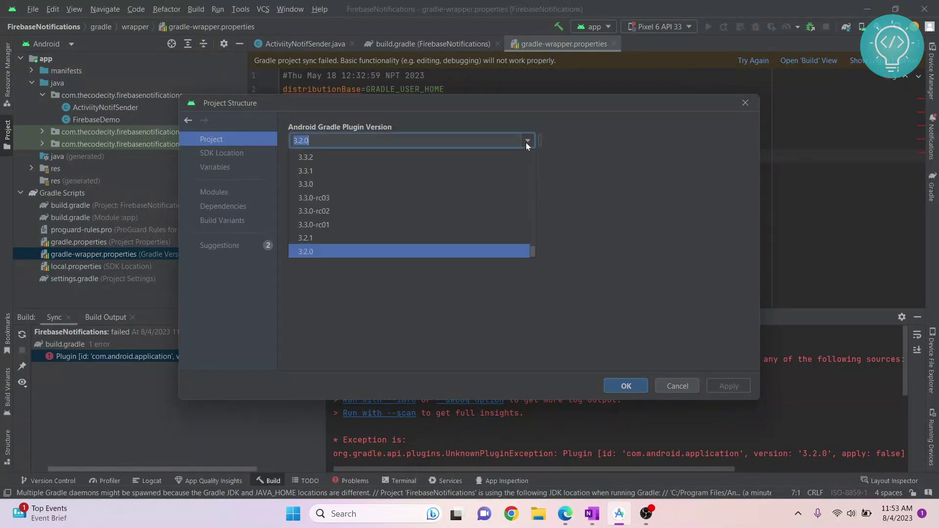
pyautogui.scroll(5, 427, 200)
pyautogui.scroll(5, 427, 200)
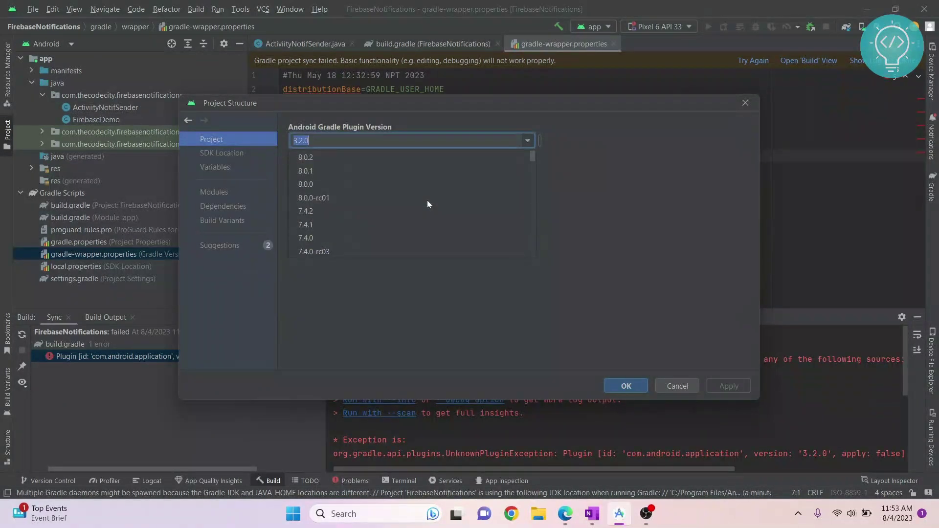
pyautogui.click(320, 170)
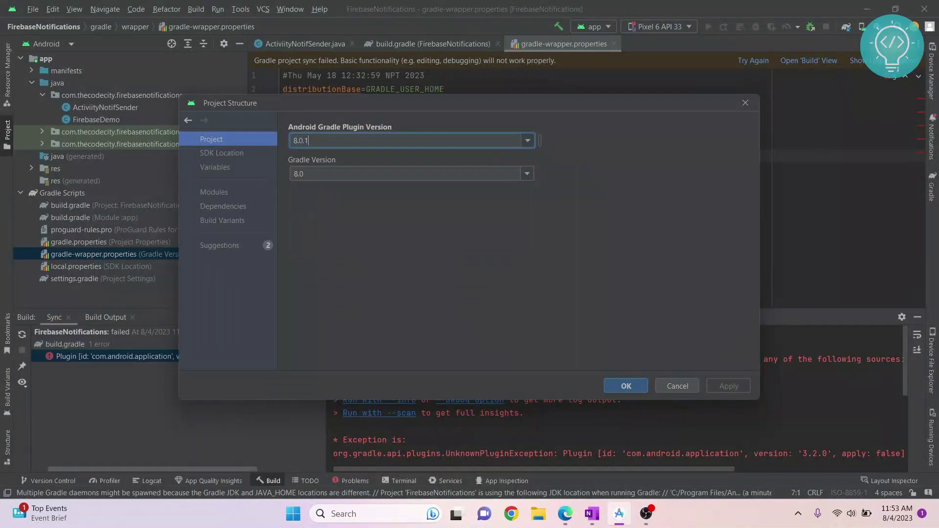
pyautogui.click(524, 173)
pyautogui.scroll(3, 412, 257)
pyautogui.scroll(3, 412, 257)
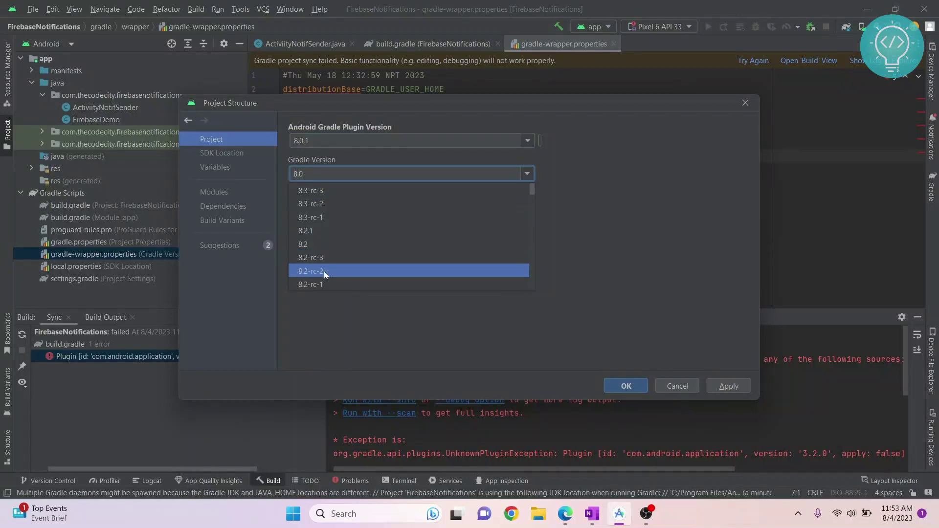
pyautogui.scroll(-3, 346, 230)
pyautogui.scroll(-2, 321, 218)
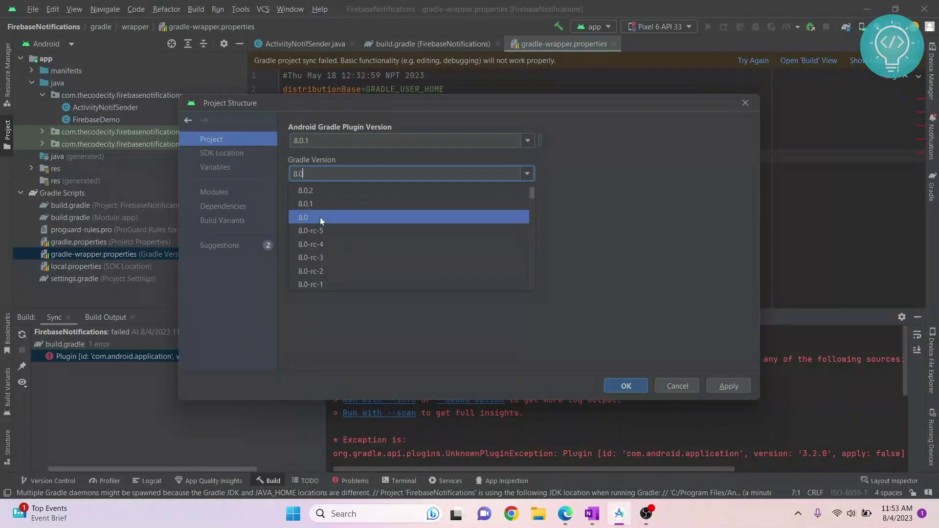
pyautogui.click(320, 217)
pyautogui.click(335, 143)
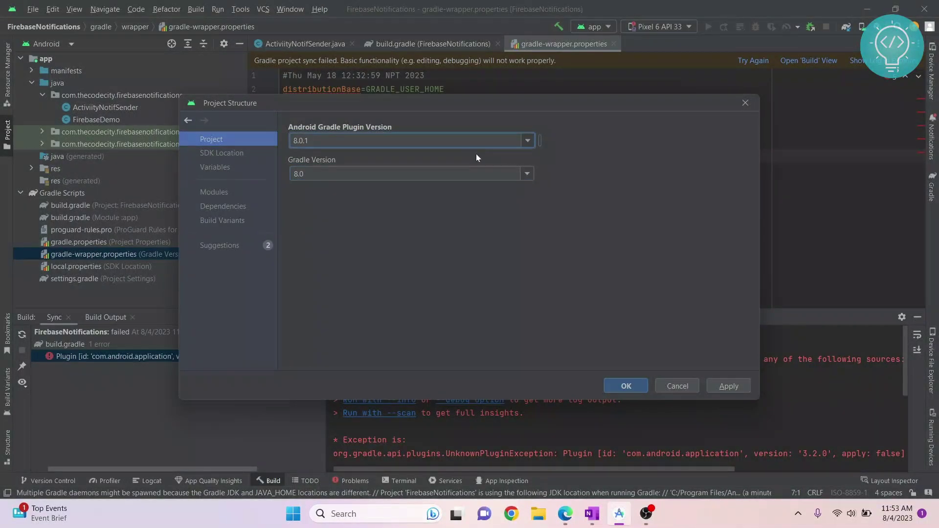
pyautogui.click(524, 143)
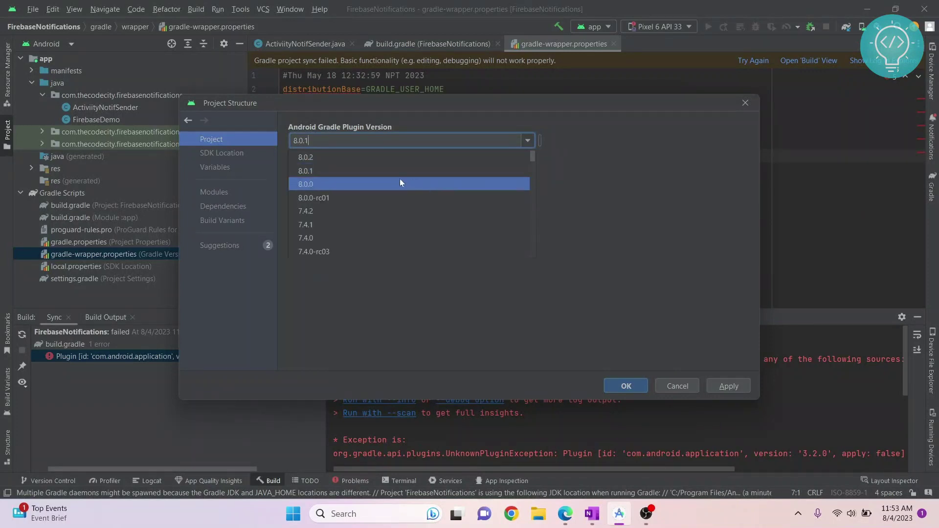
pyautogui.click(401, 183)
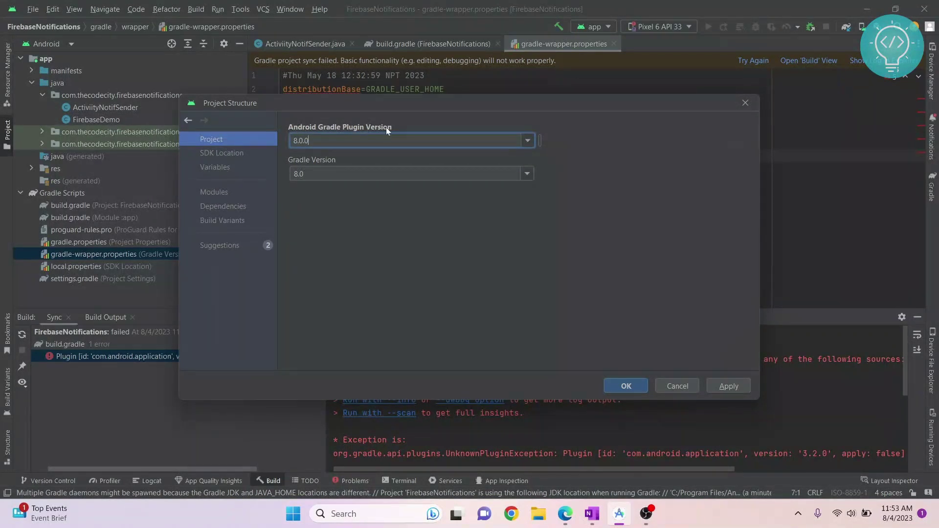
# Apply the 8.0.0 plugin version, confirm BUILD SUCCESSFUL, and close gradle-wrapper.properties
pyautogui.click(626, 386)
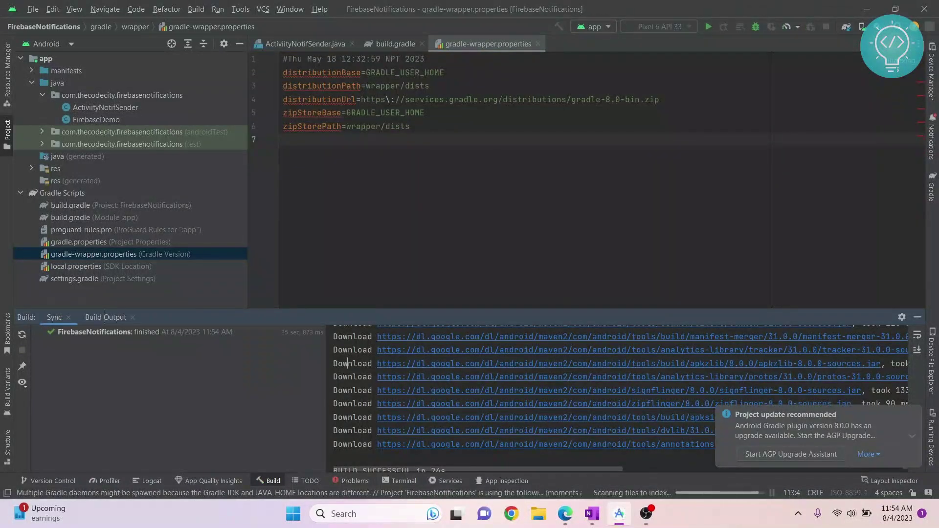
pyautogui.click(915, 415)
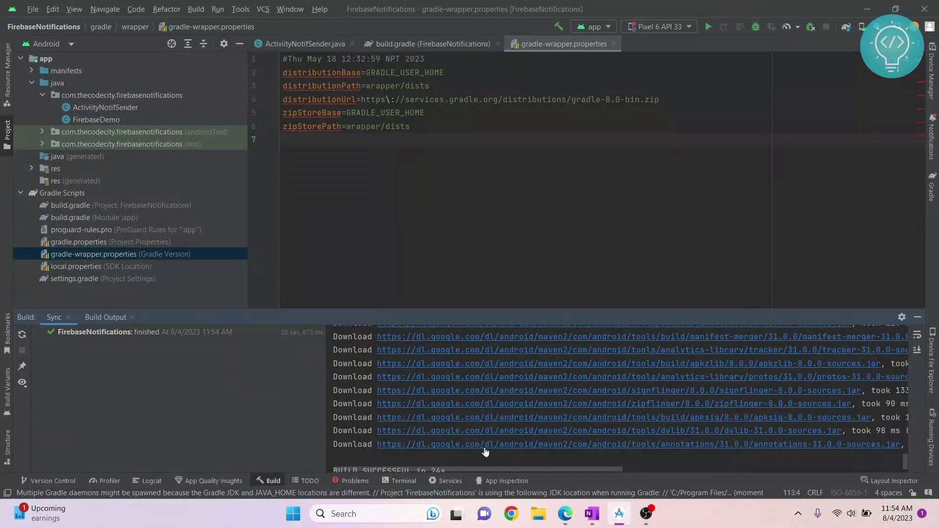
pyautogui.scroll(-1, 482, 447)
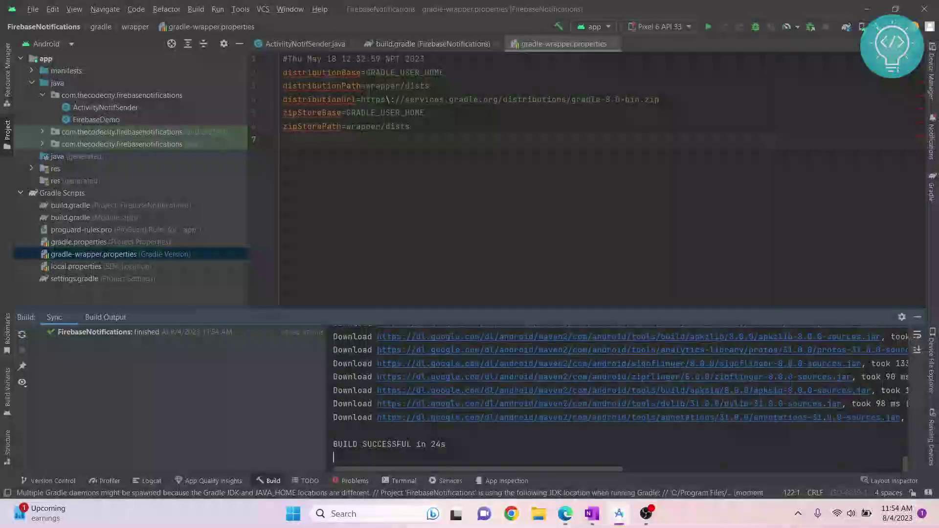
pyautogui.moveTo(446, 445); pyautogui.dragTo(309, 437)
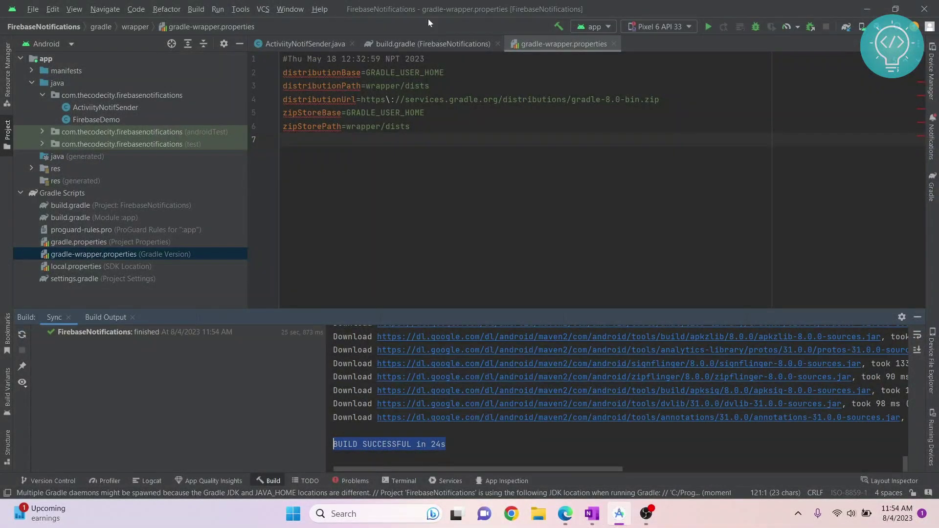
pyautogui.click(614, 46)
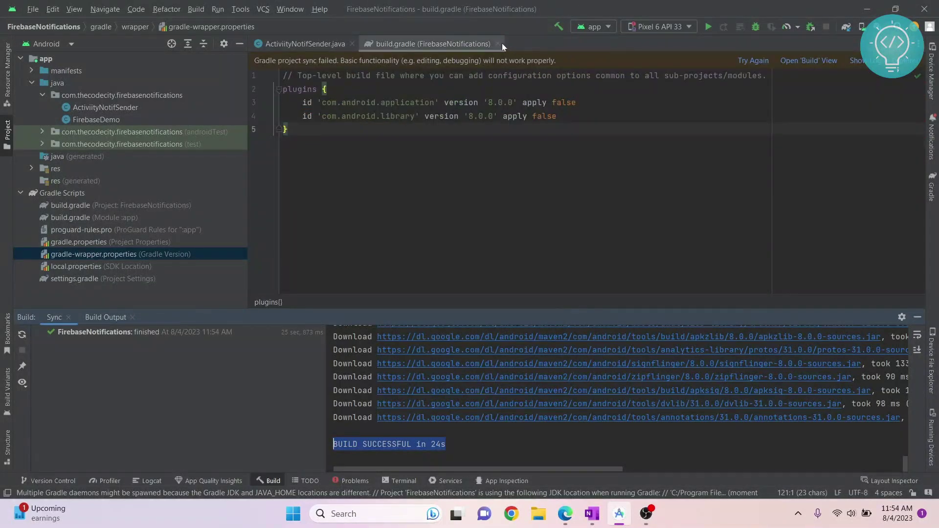